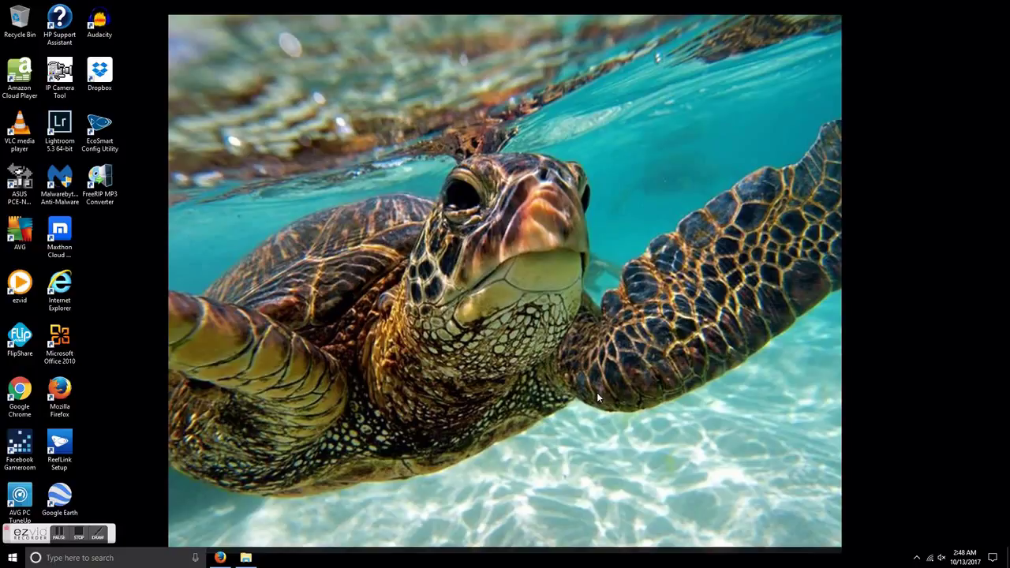
# Browse Imgur's Most Viral gallery in Firefox, scrolling down and back to the top
pyautogui.click(219, 558)
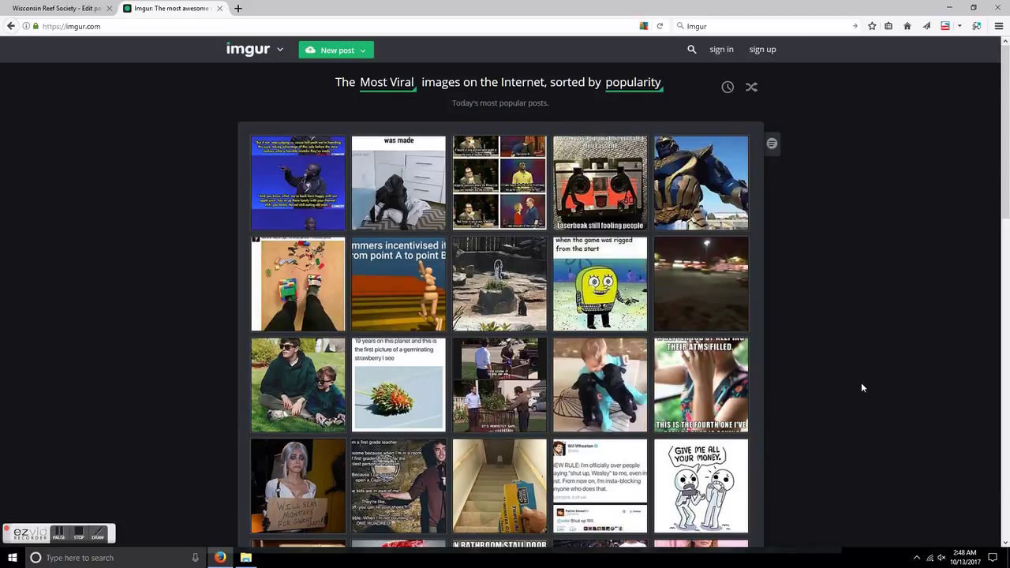
pyautogui.scroll(-2, 861, 387)
pyautogui.scroll(-2, 862, 387)
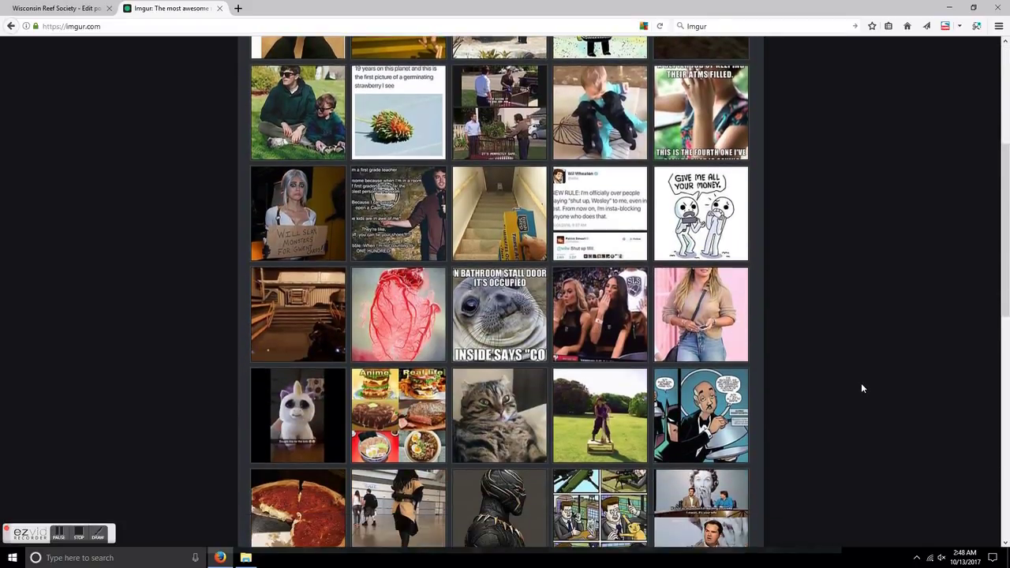
pyautogui.scroll(-1, 862, 388)
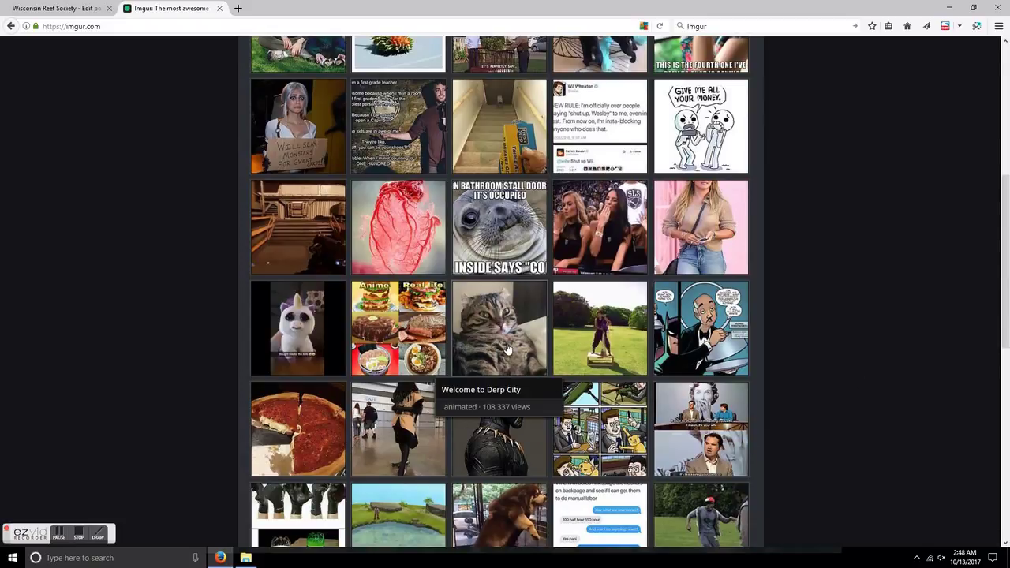
pyautogui.moveTo(499, 415)
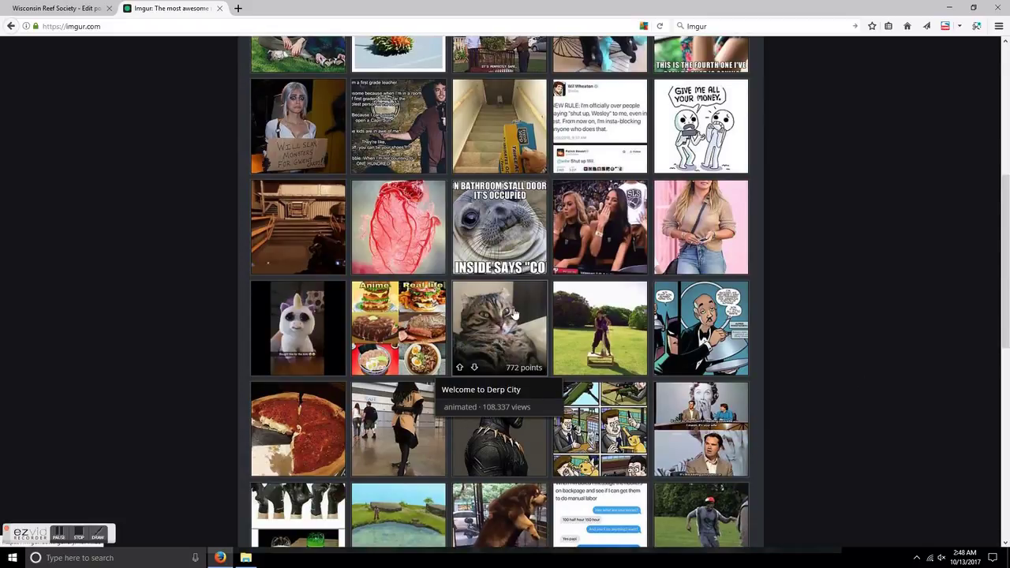
pyautogui.scroll(-1, 511, 323)
pyautogui.scroll(-3, 509, 359)
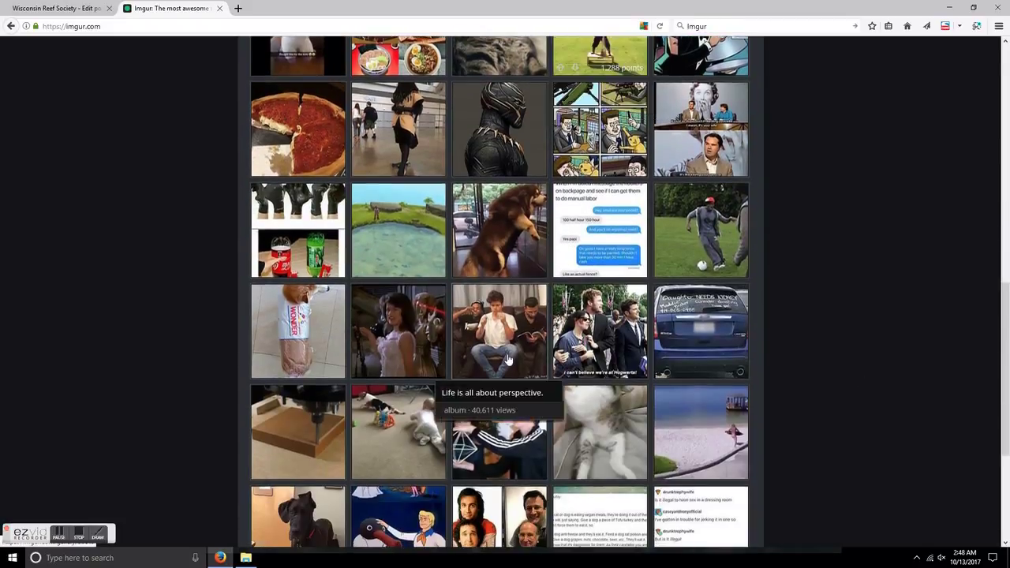
pyautogui.scroll(-1, 509, 359)
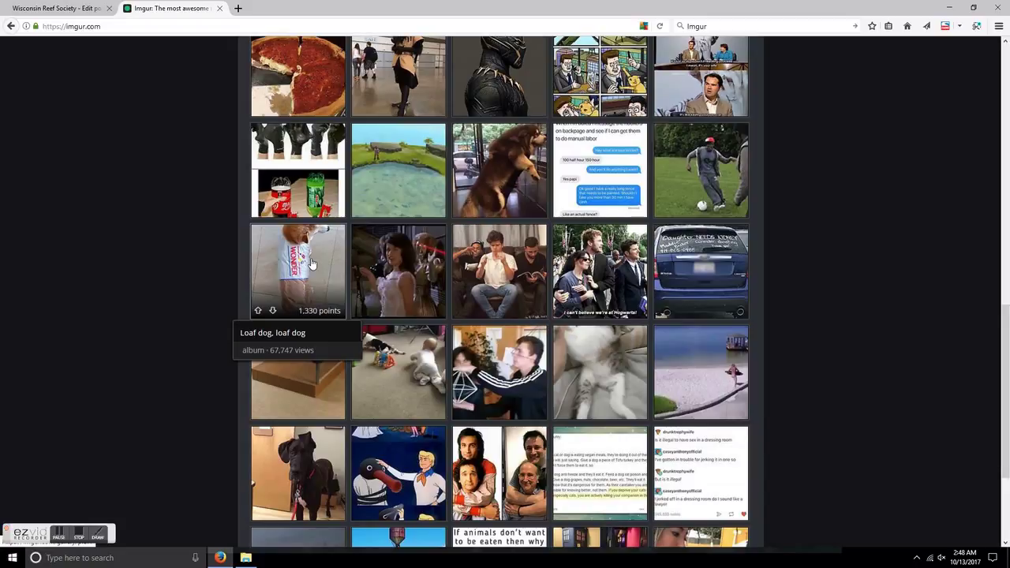
pyautogui.scroll(-3, 355, 379)
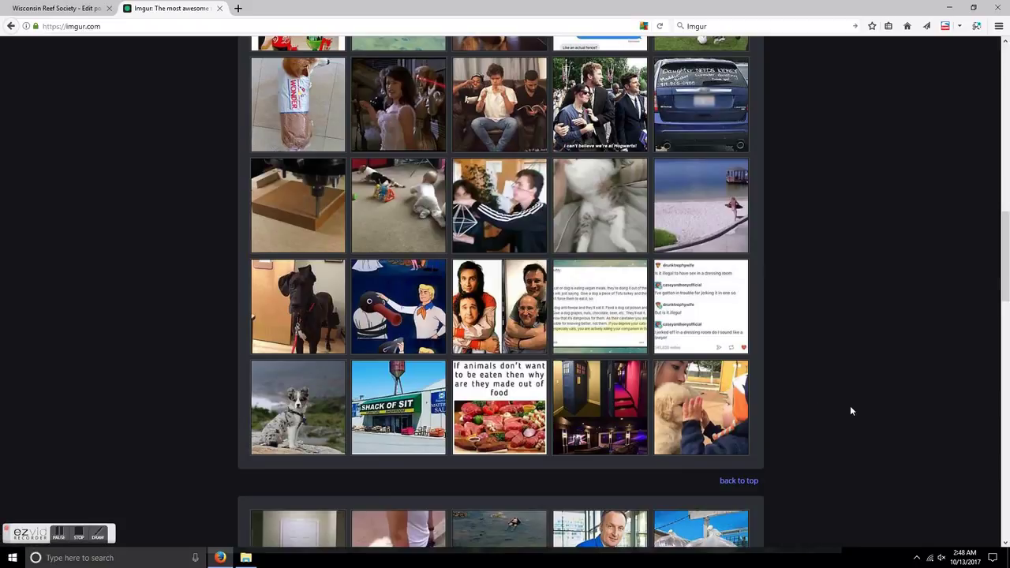
pyautogui.scroll(-1, 862, 405)
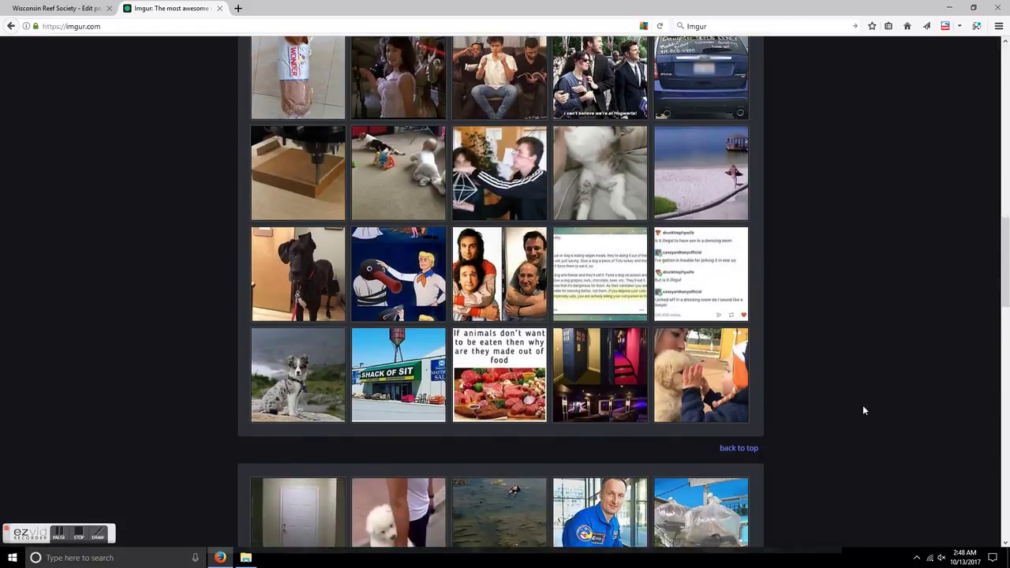
pyautogui.scroll(-4, 863, 405)
pyautogui.scroll(-3, 862, 405)
pyautogui.scroll(-2, 862, 404)
pyautogui.scroll(5, 863, 404)
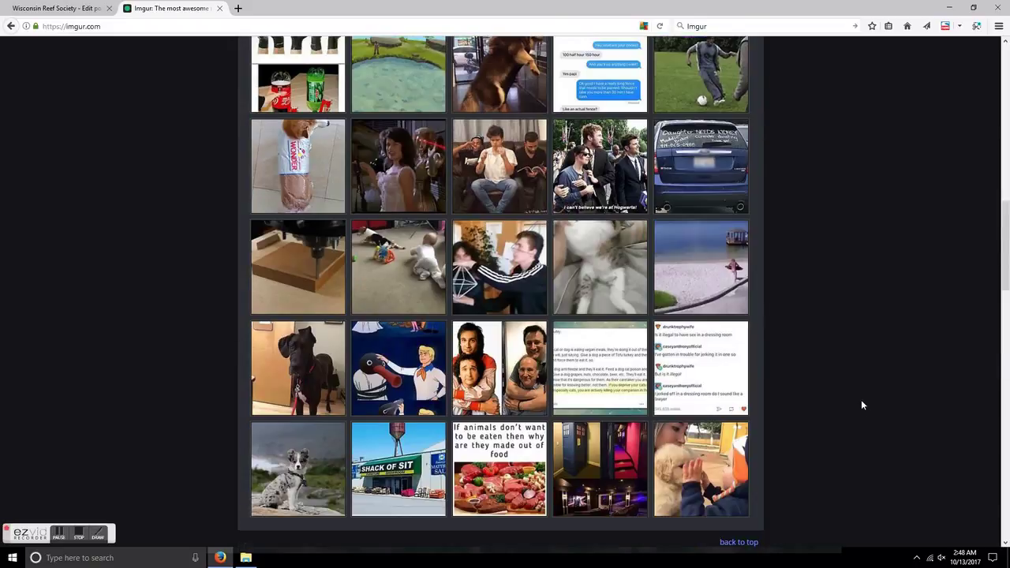
pyautogui.scroll(1, 861, 400)
pyautogui.scroll(4, 861, 399)
pyautogui.scroll(1, 861, 399)
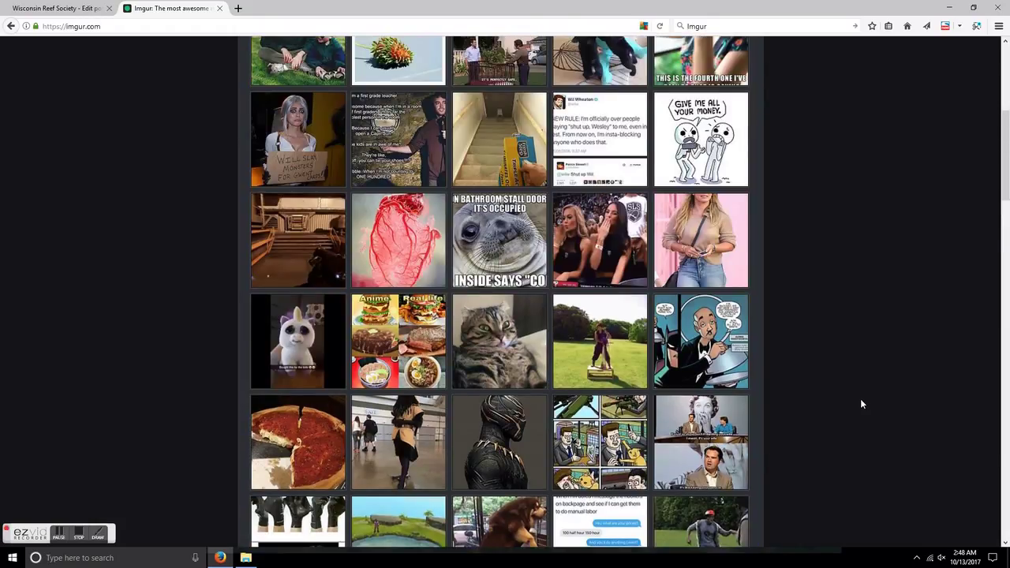
pyautogui.scroll(2, 861, 404)
pyautogui.scroll(2, 860, 404)
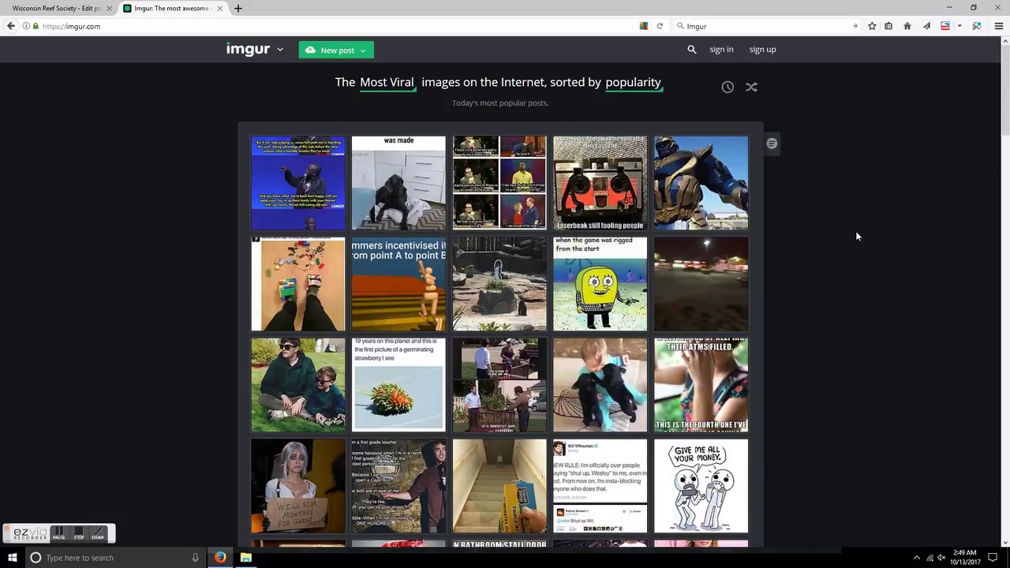
# Sign in to Imgur with the saved login and go to the account's albums page
pyautogui.click(721, 49)
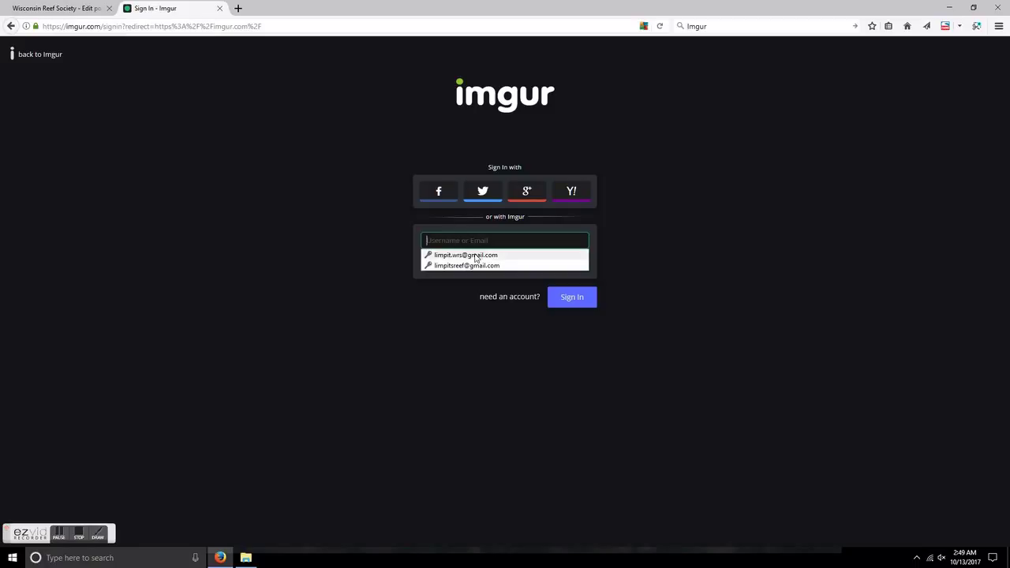
pyautogui.click(474, 256)
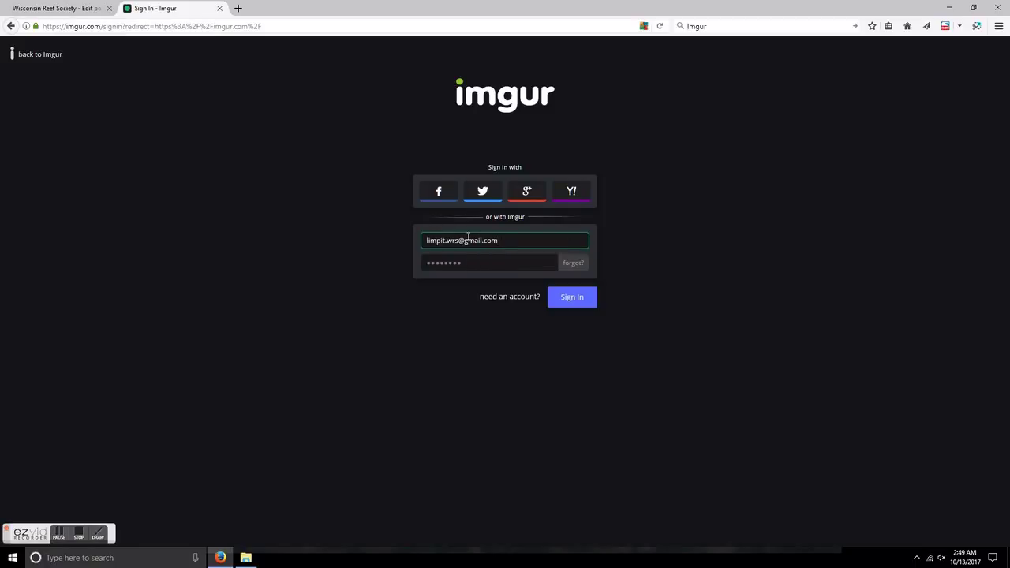
pyautogui.click(582, 303)
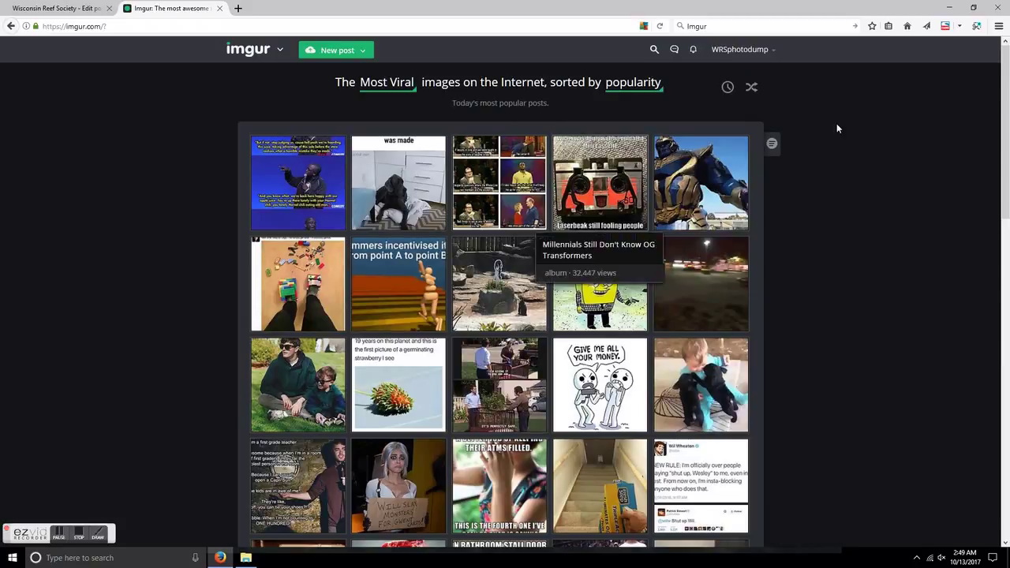
pyautogui.moveTo(739, 49)
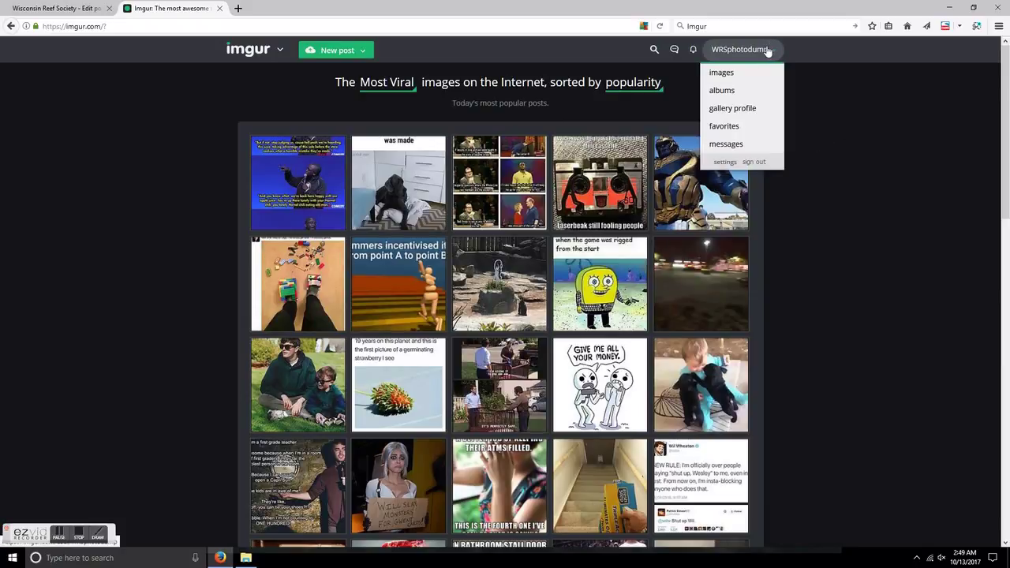
pyautogui.click(722, 90)
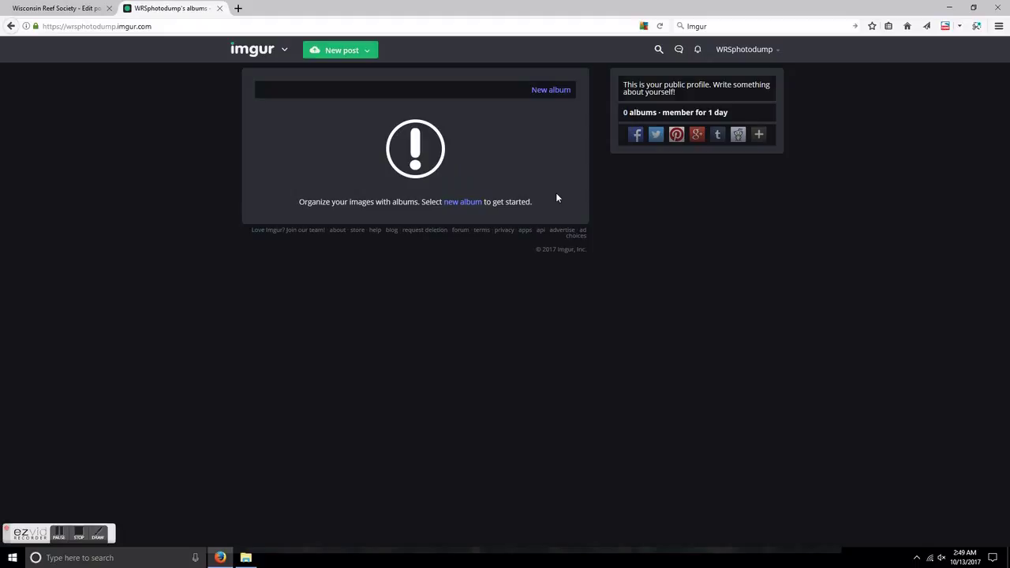
# Create and save a new hidden album titled 'WRS photos'
pyautogui.click(549, 91)
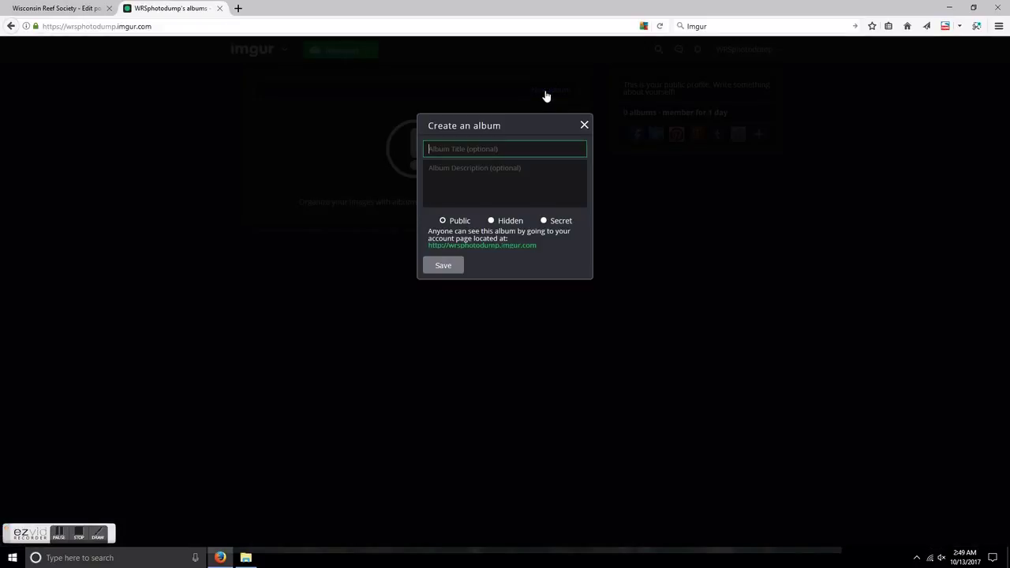
pyautogui.click(439, 150)
pyautogui.click(454, 165)
pyautogui.click(493, 221)
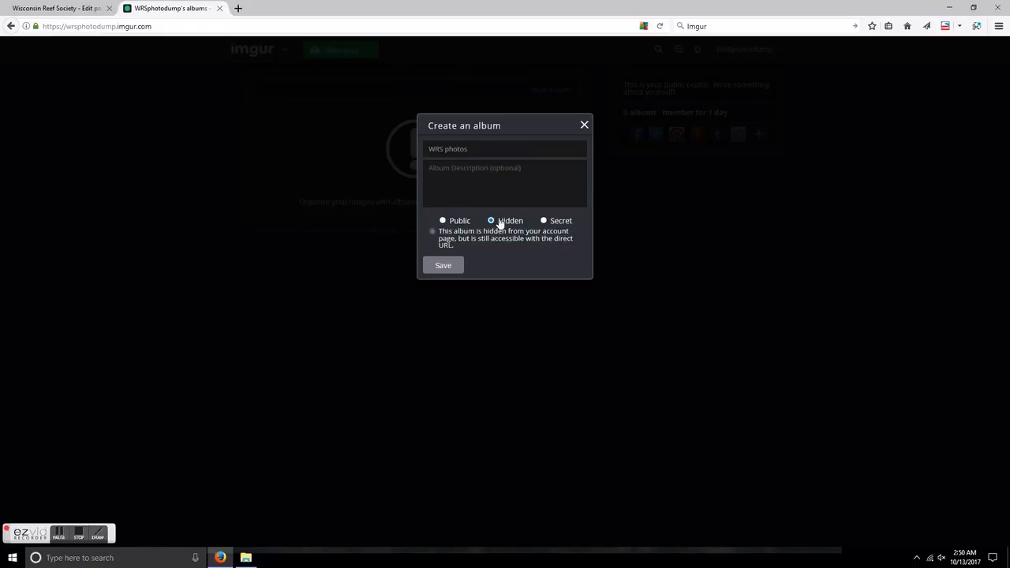
pyautogui.click(445, 224)
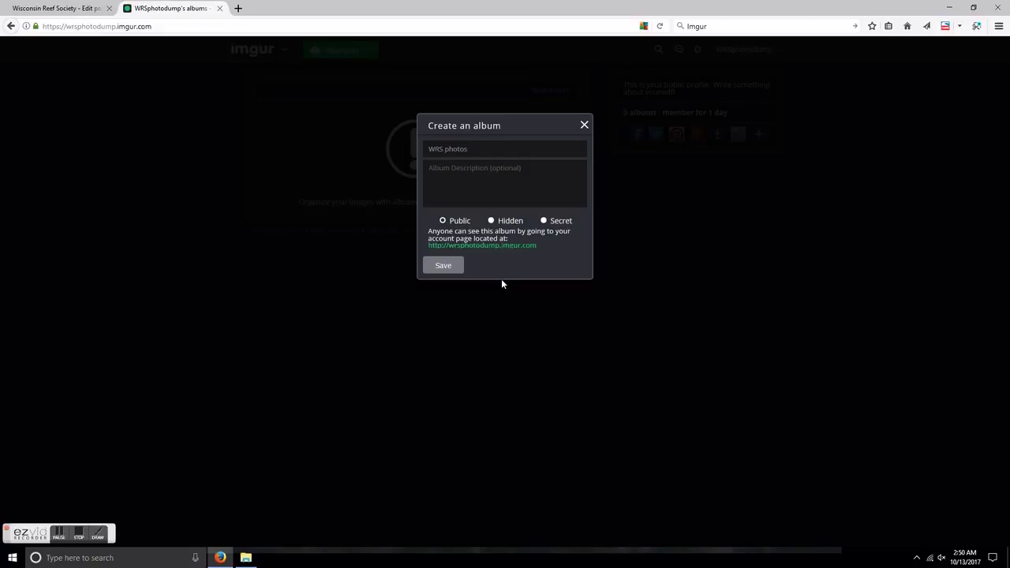
pyautogui.click(491, 222)
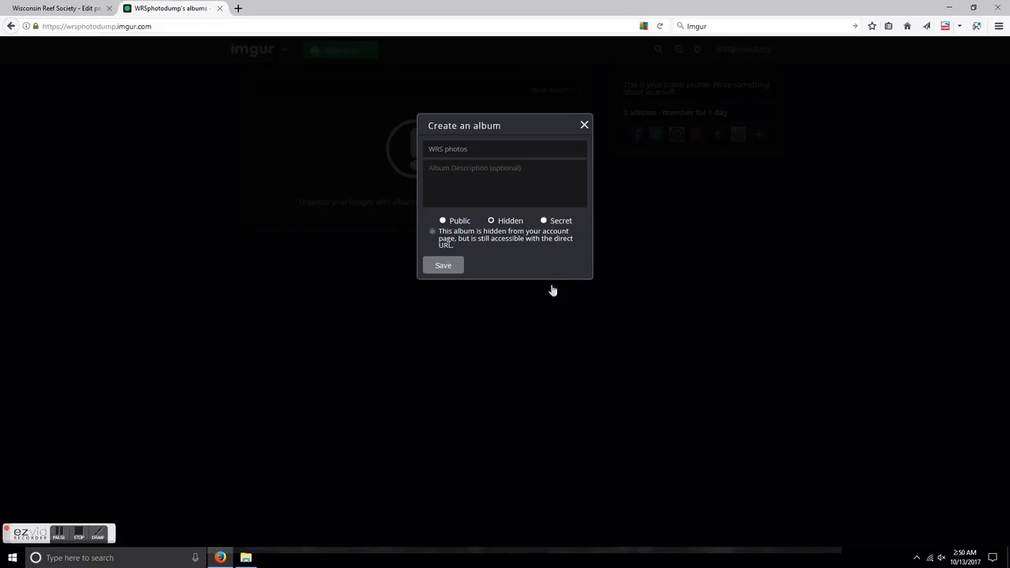
pyautogui.click(442, 264)
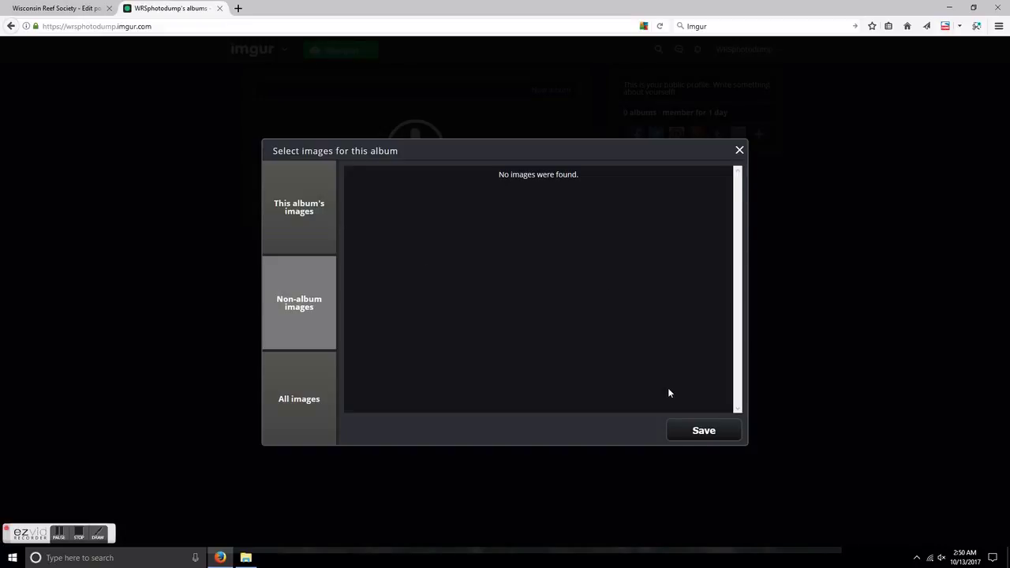
# Open the WRS photos album and upload only the starfish_zpsokzobrvf photo from Pictures
pyautogui.click(702, 430)
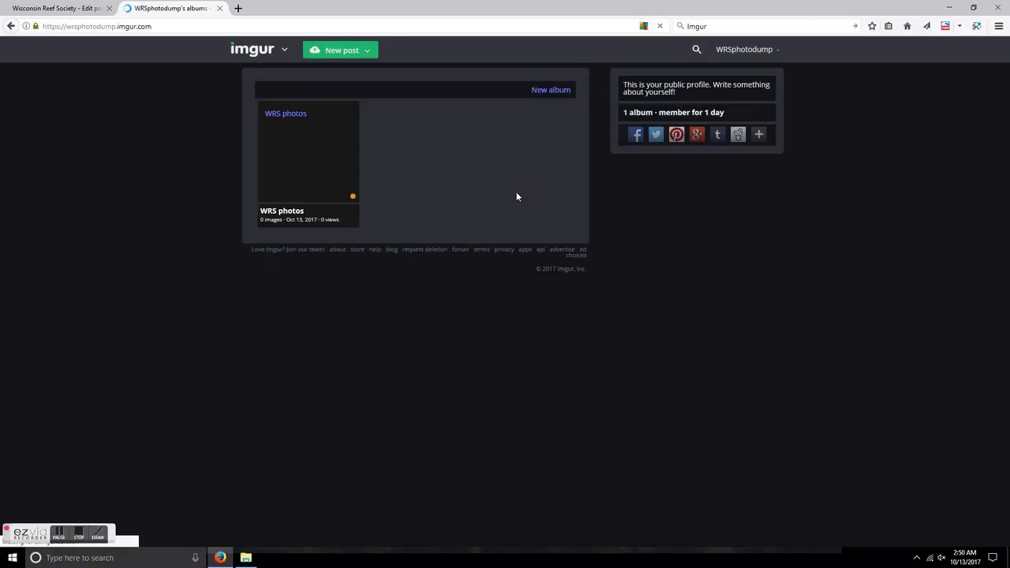
pyautogui.click(294, 103)
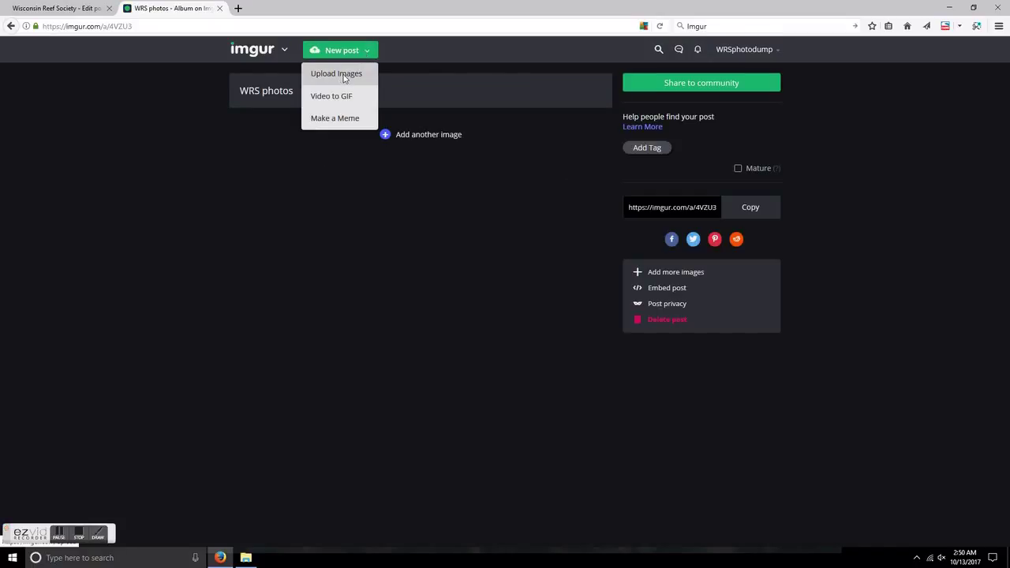
pyautogui.click(344, 75)
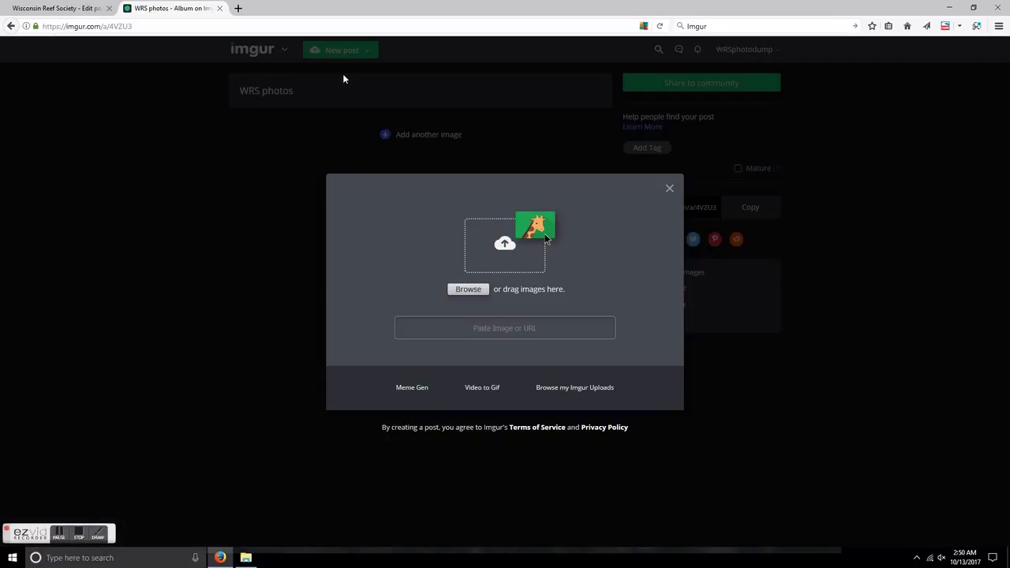
pyautogui.click(475, 289)
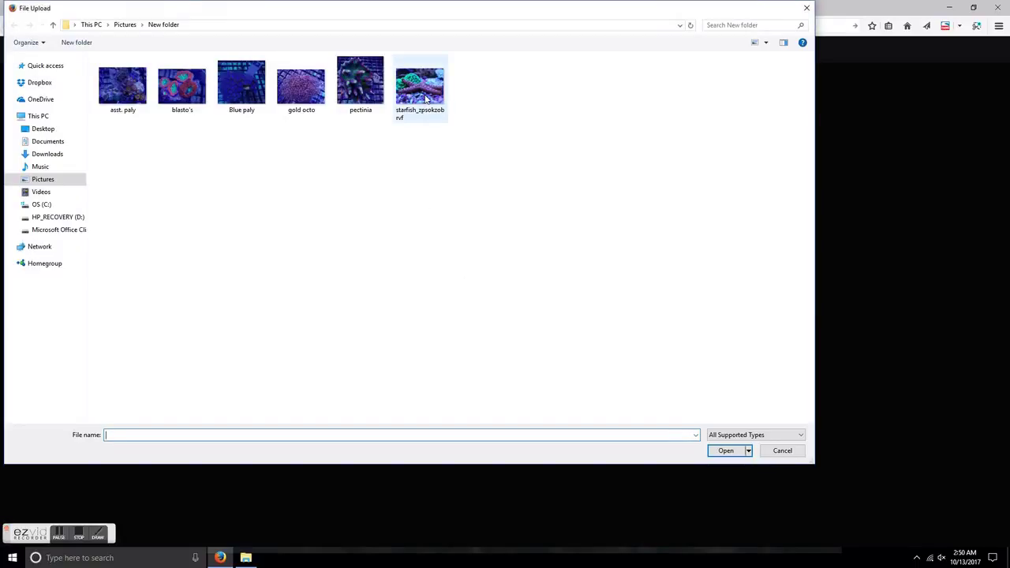
pyautogui.moveTo(419, 85)
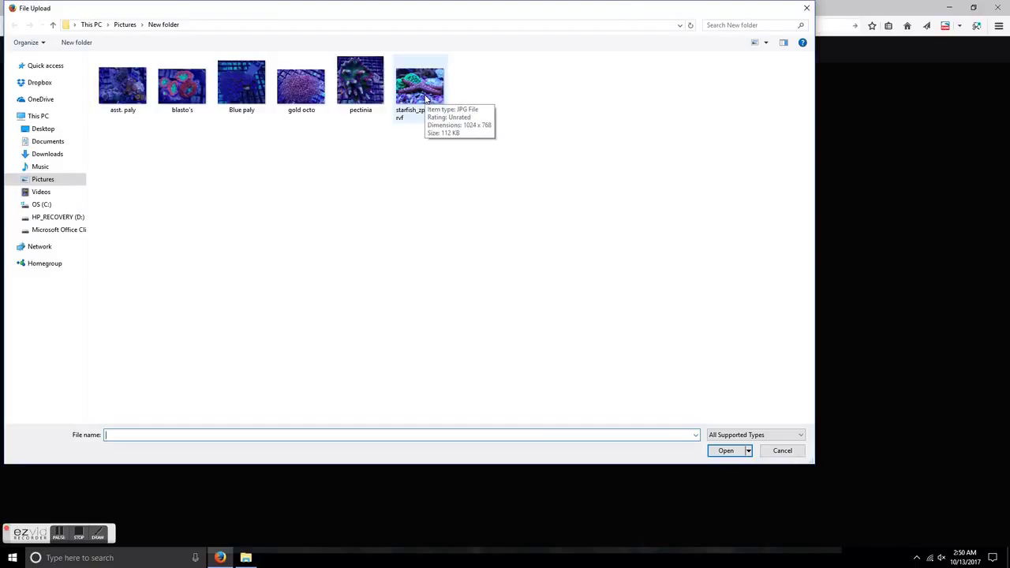
pyautogui.click(426, 97)
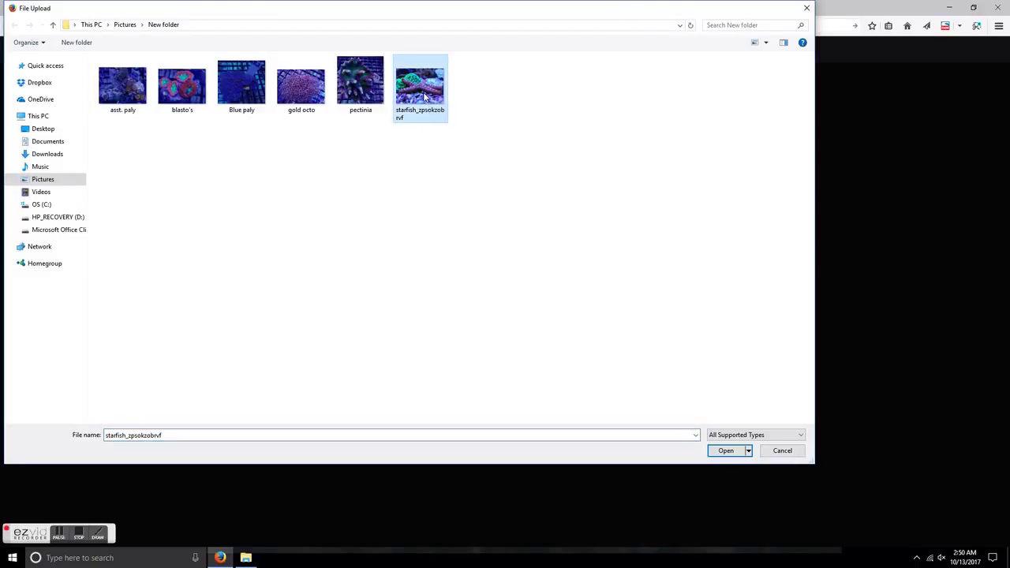
pyautogui.keyDown('ctrl'); pyautogui.click(292, 107); pyautogui.keyUp('ctrl')
pyautogui.keyDown('ctrl'); pyautogui.click(237, 93); pyautogui.keyUp('ctrl')
pyautogui.keyDown('ctrl'); pyautogui.click(193, 99); pyautogui.keyUp('ctrl')
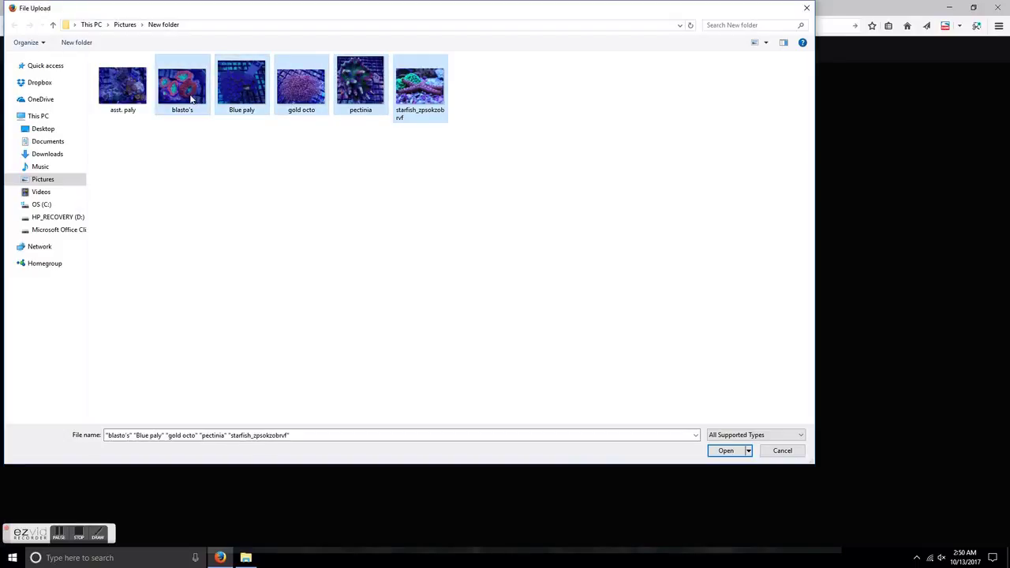
pyautogui.keyDown('ctrl'); pyautogui.click(98, 105); pyautogui.keyUp('ctrl')
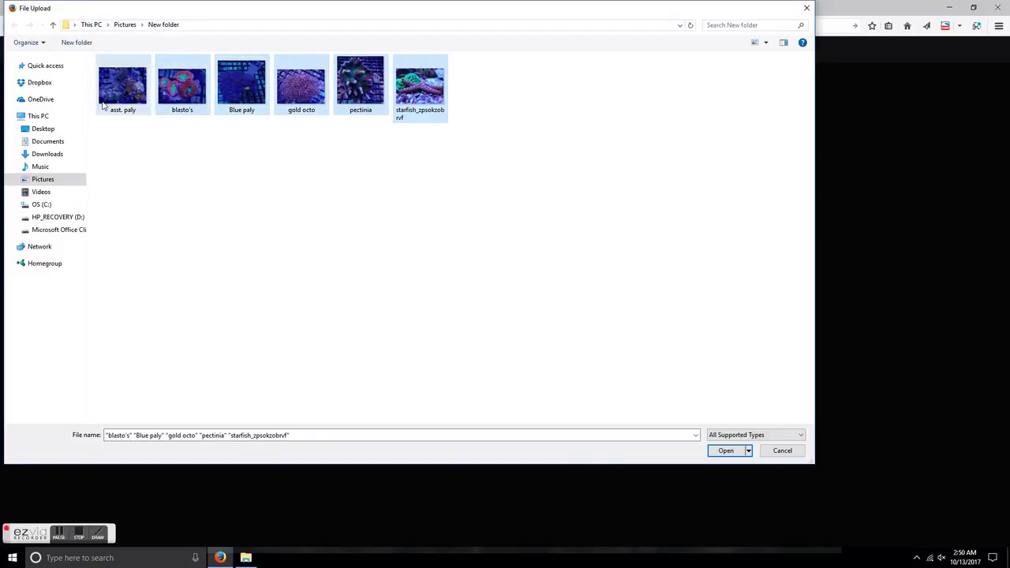
pyautogui.click(433, 105)
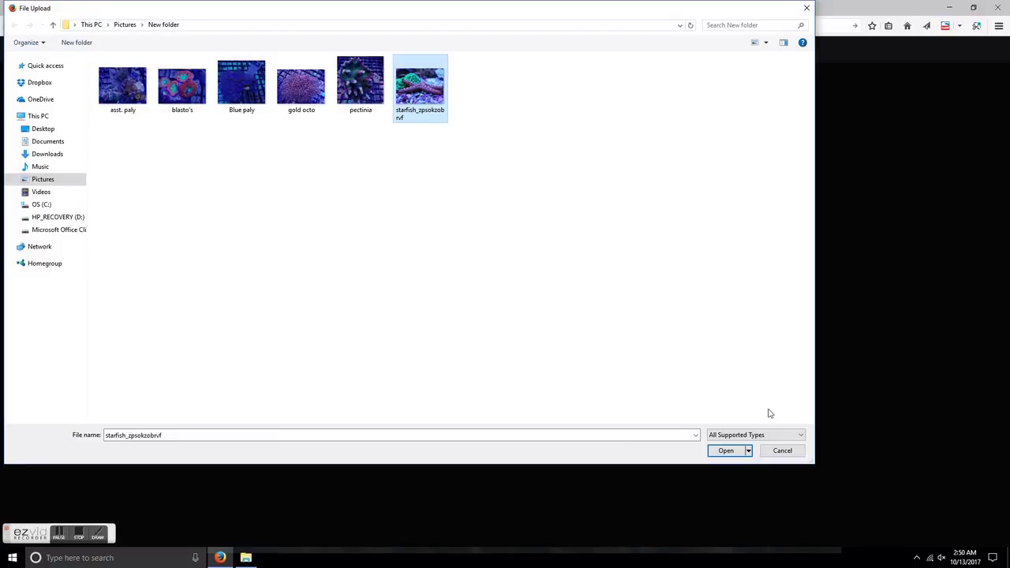
pyautogui.click(726, 450)
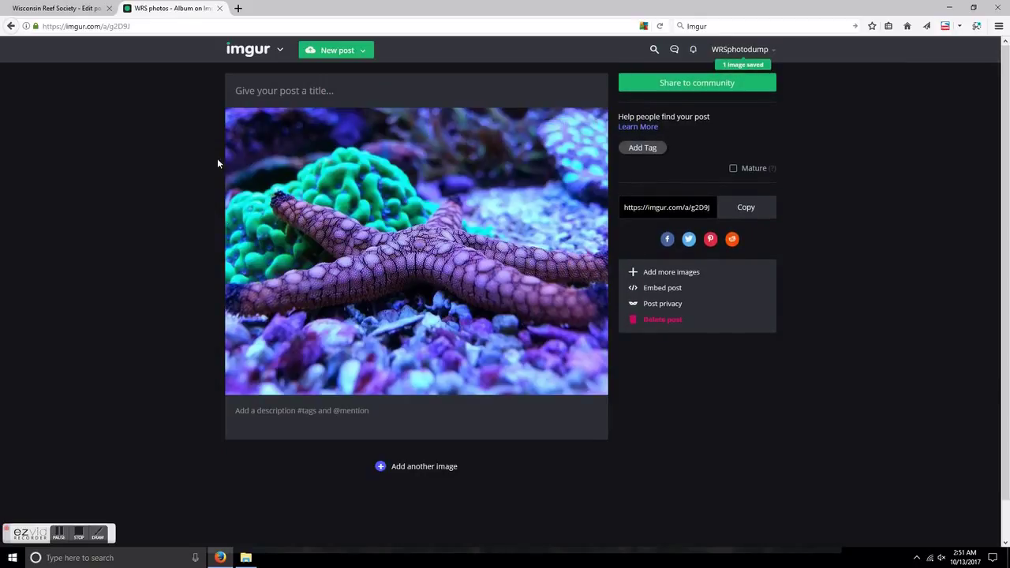
# Title the starfish post 'Cool starfish' and share it to the community gallery
pyautogui.click(247, 89)
pyautogui.moveTo(347, 145)
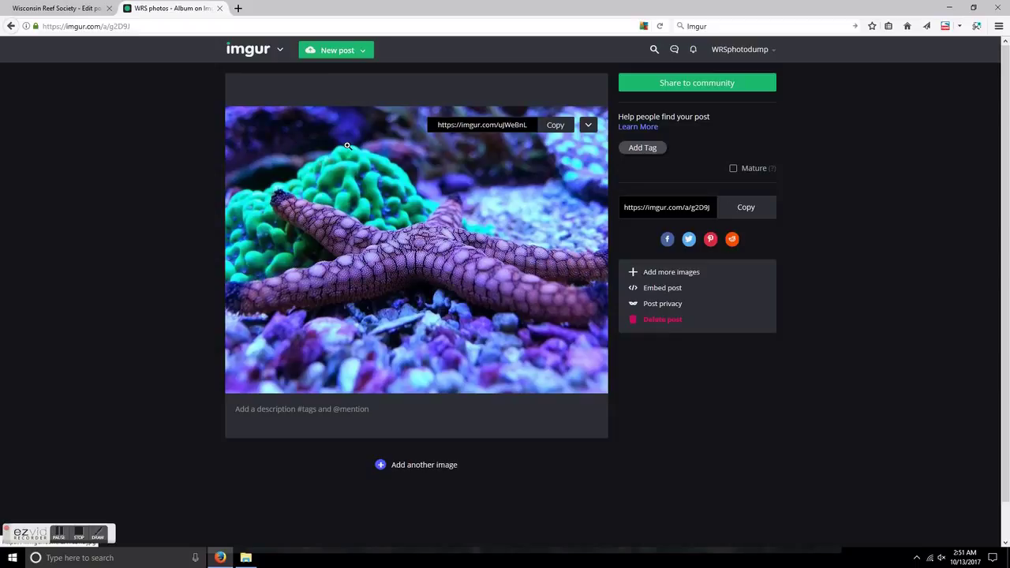
pyautogui.write('Coo')
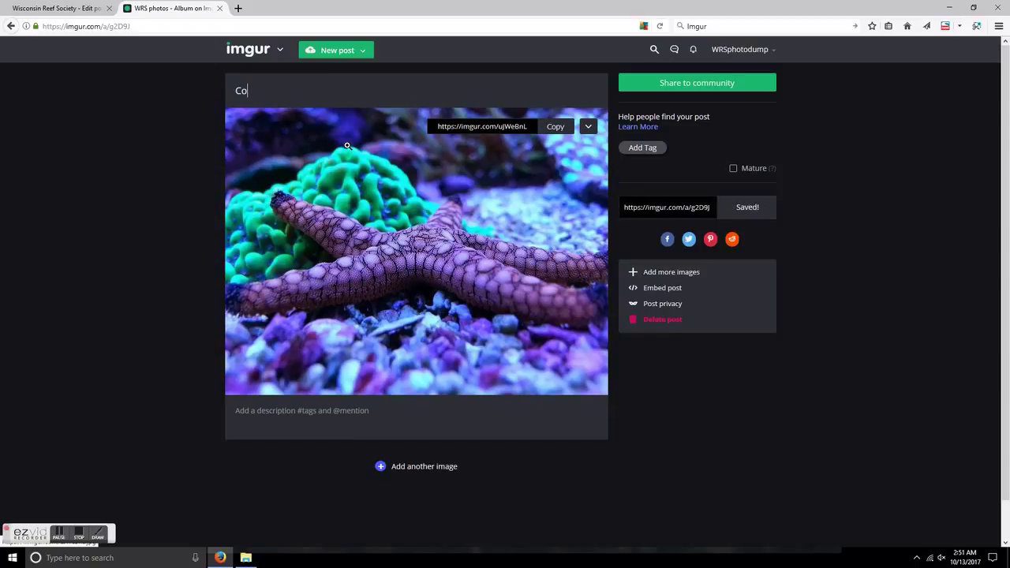
pyautogui.write('l starf')
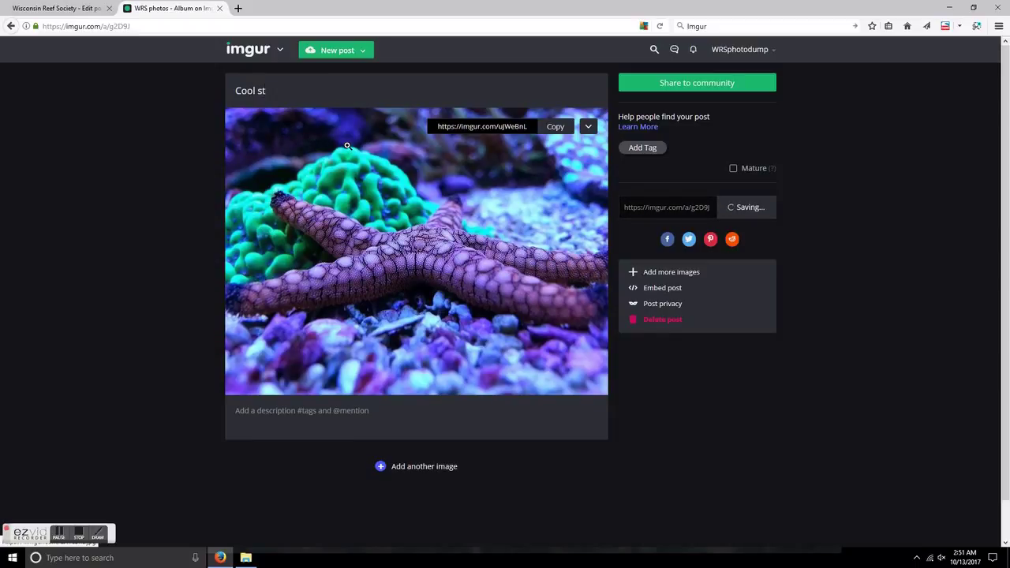
pyautogui.write('ish')
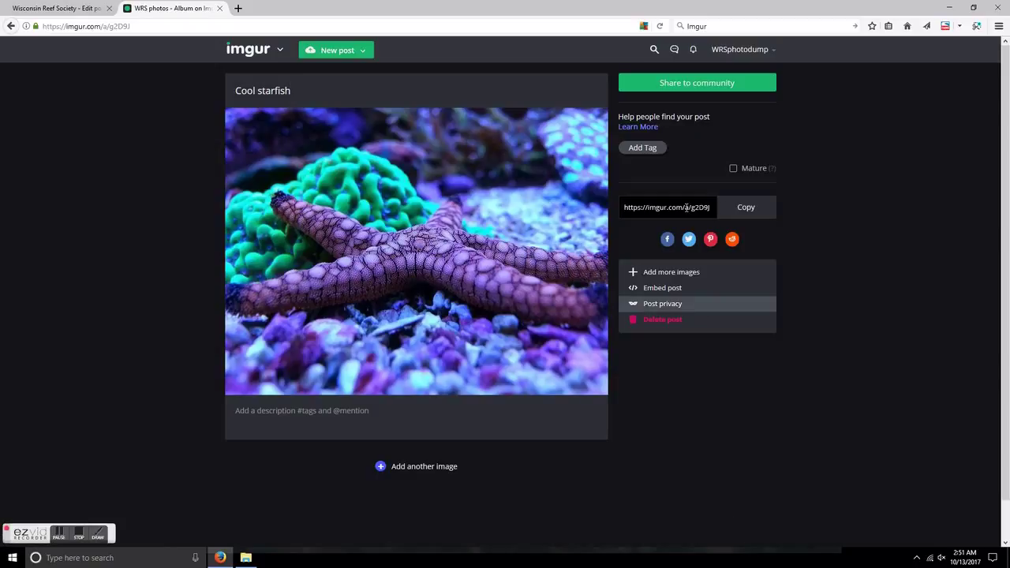
pyautogui.click(699, 87)
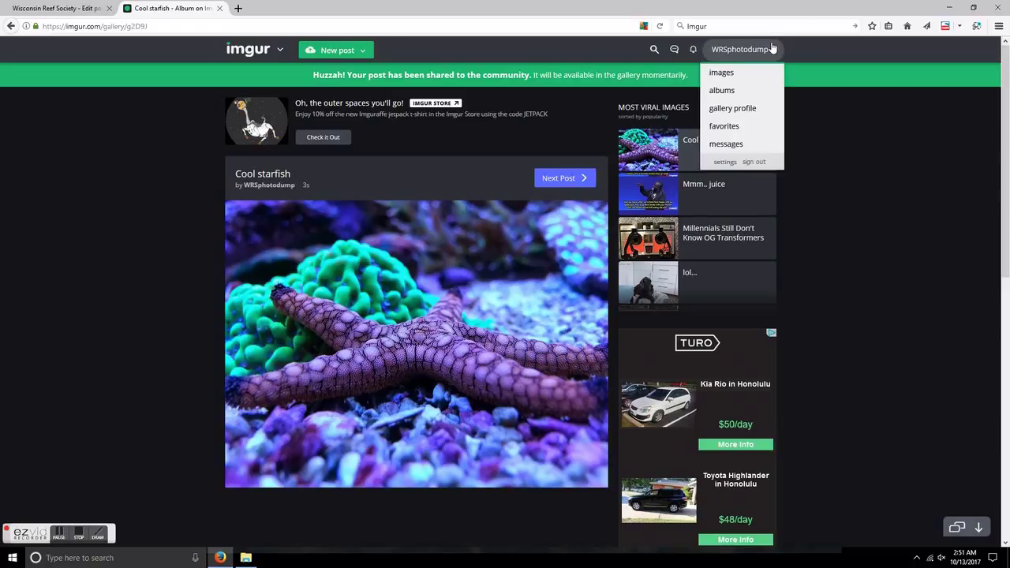
# Open the starfish image from the account's images list and copy its BBCode embed code
pyautogui.click(731, 74)
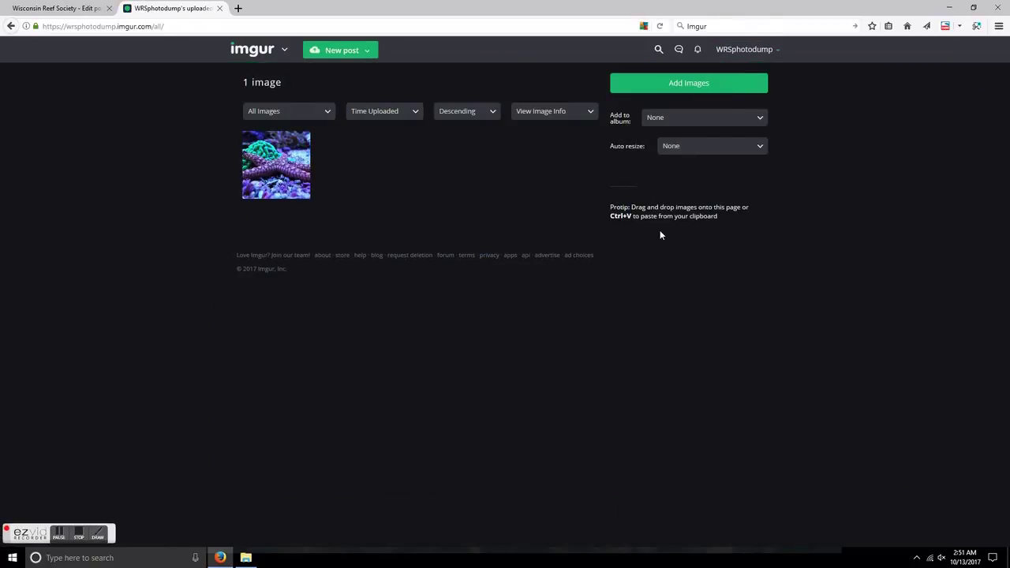
pyautogui.click(284, 166)
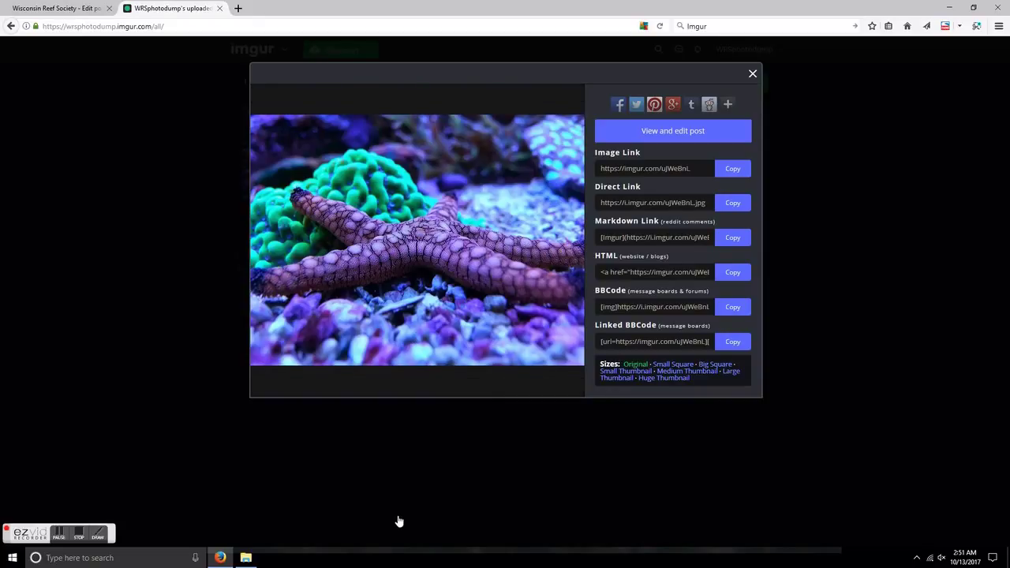
pyautogui.moveTo(417, 241)
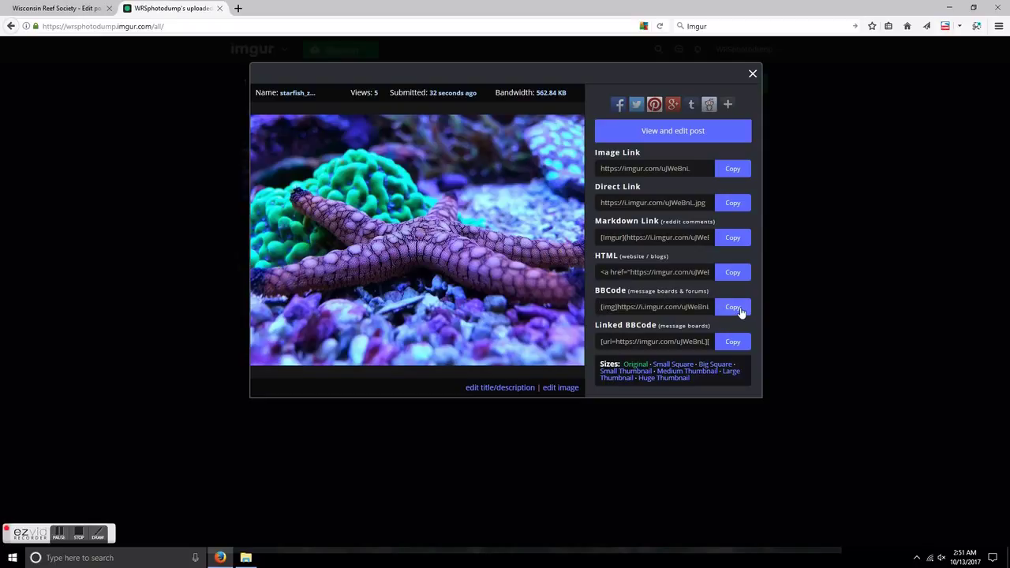
pyautogui.click(741, 307)
pyautogui.moveTo(600, 308); pyautogui.dragTo(710, 307)
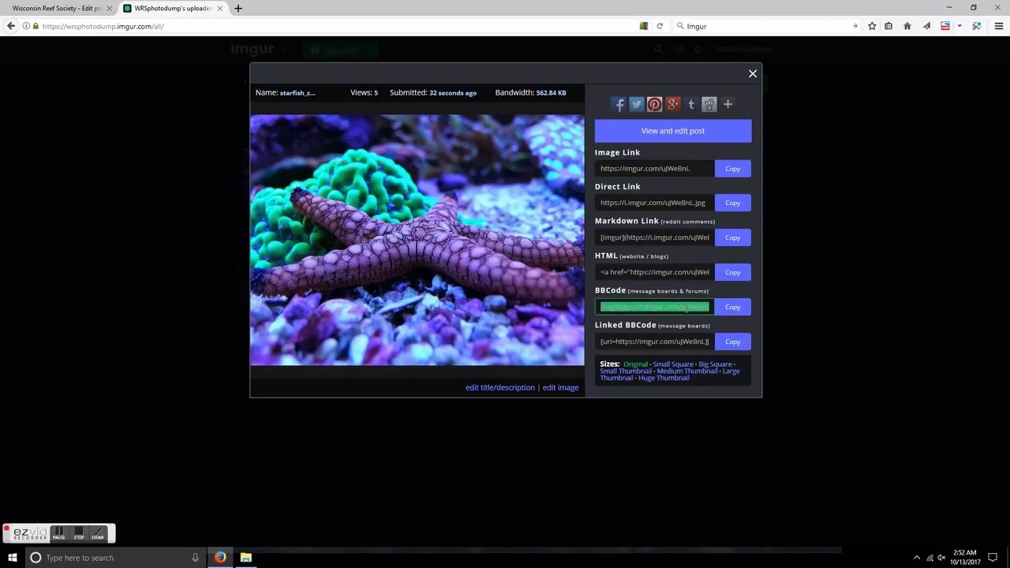
pyautogui.rightClick(686, 308)
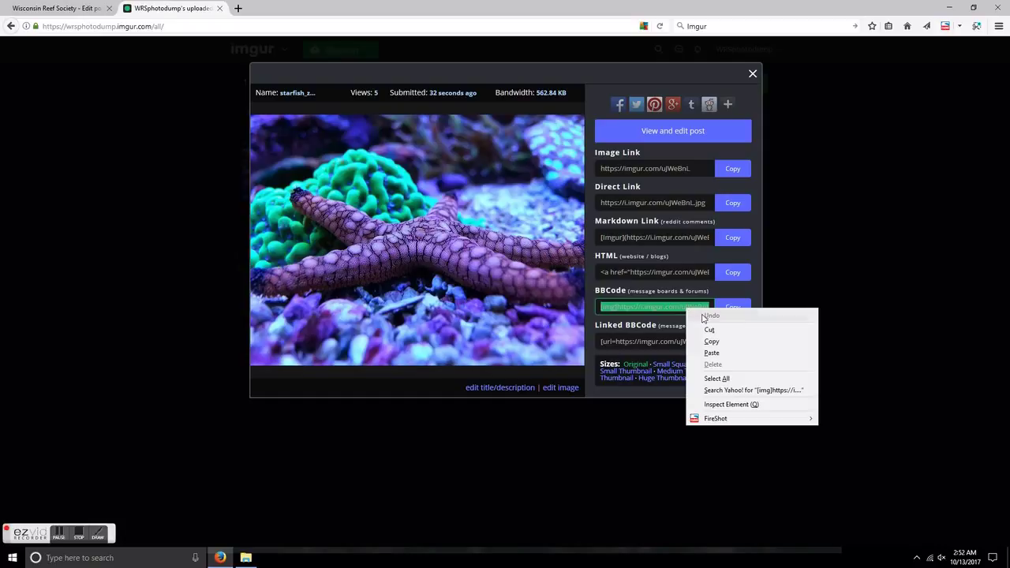
pyautogui.click(713, 341)
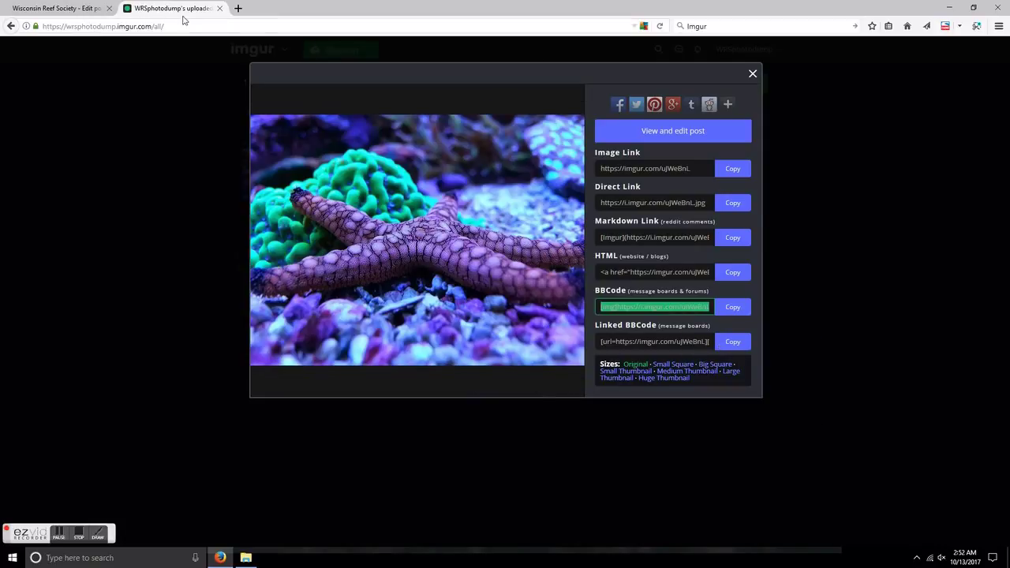
# Paste the starfish BBCode below the 'Hooray' line in the forum post and submit the edit
pyautogui.click(86, 11)
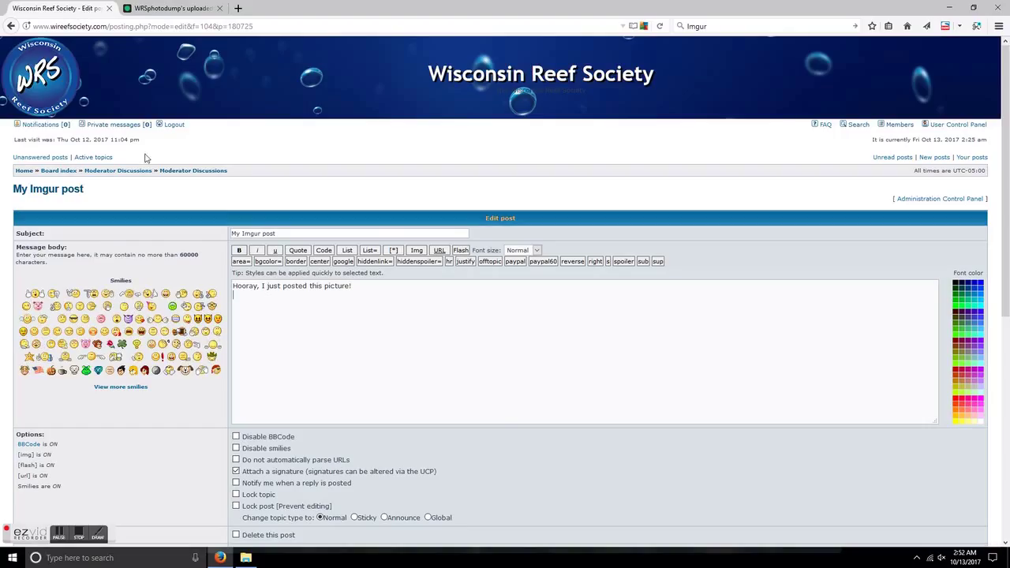
pyautogui.rightClick(251, 299)
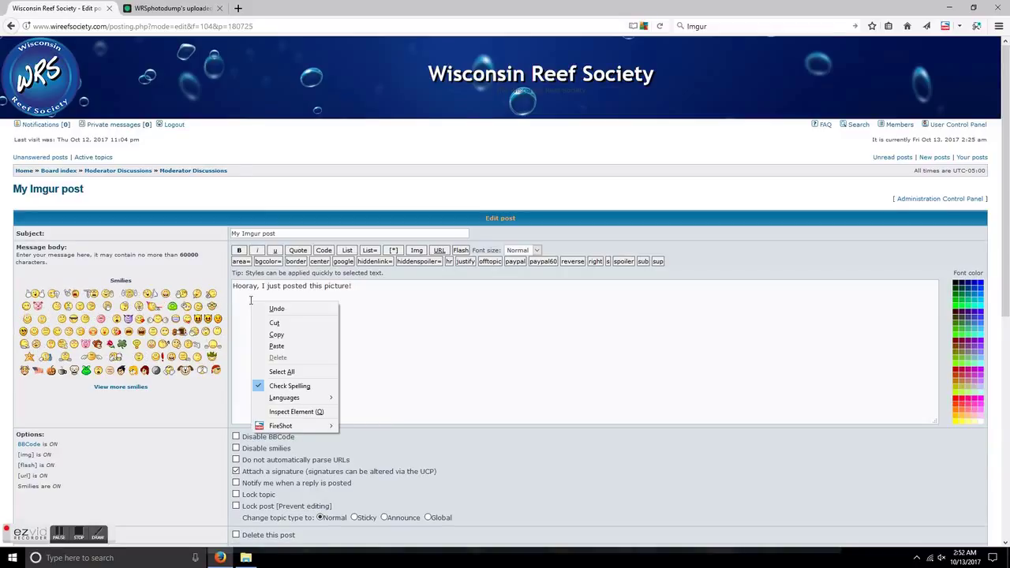
pyautogui.click(287, 345)
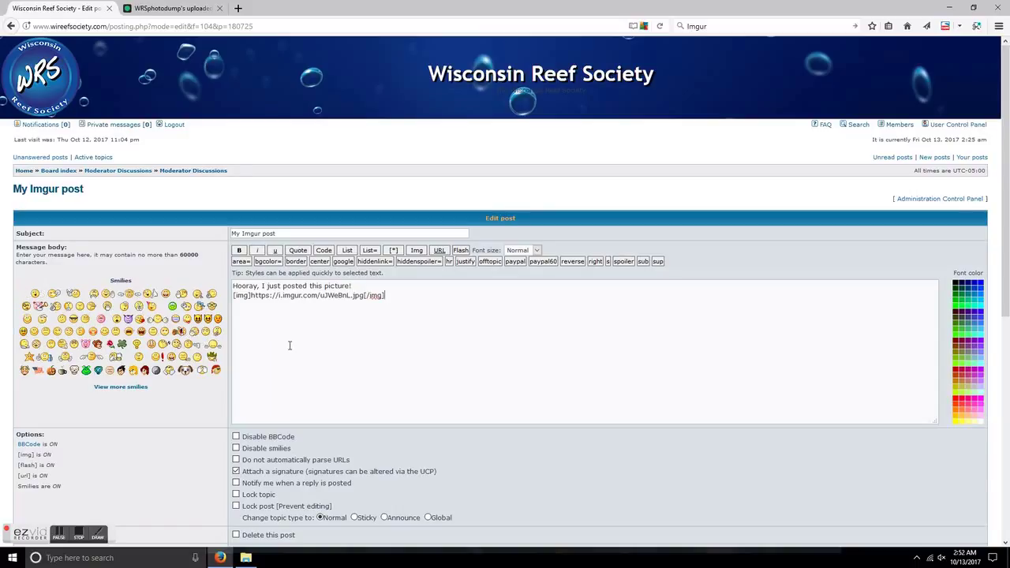
pyautogui.scroll(-4, 722, 397)
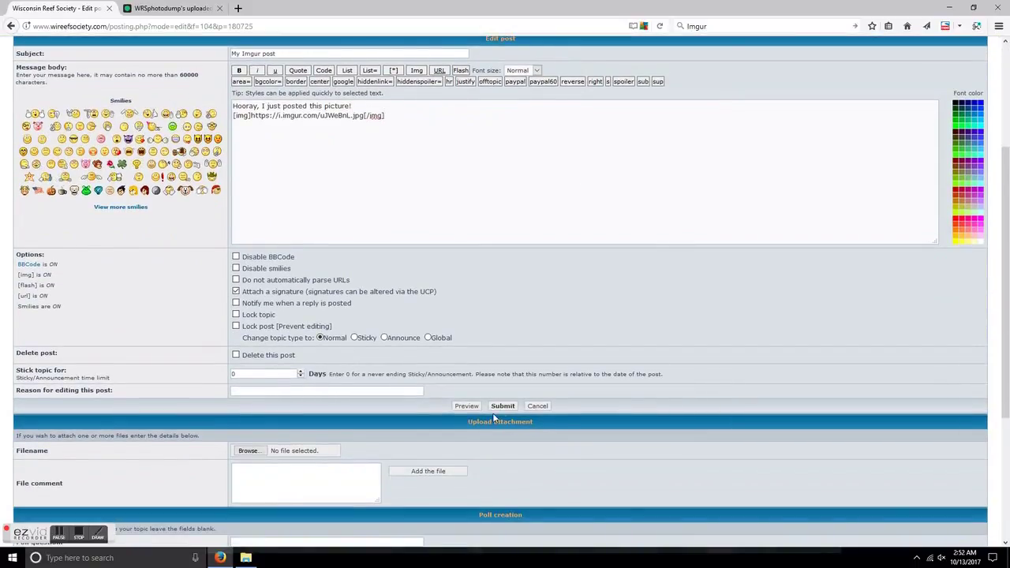
pyautogui.click(503, 406)
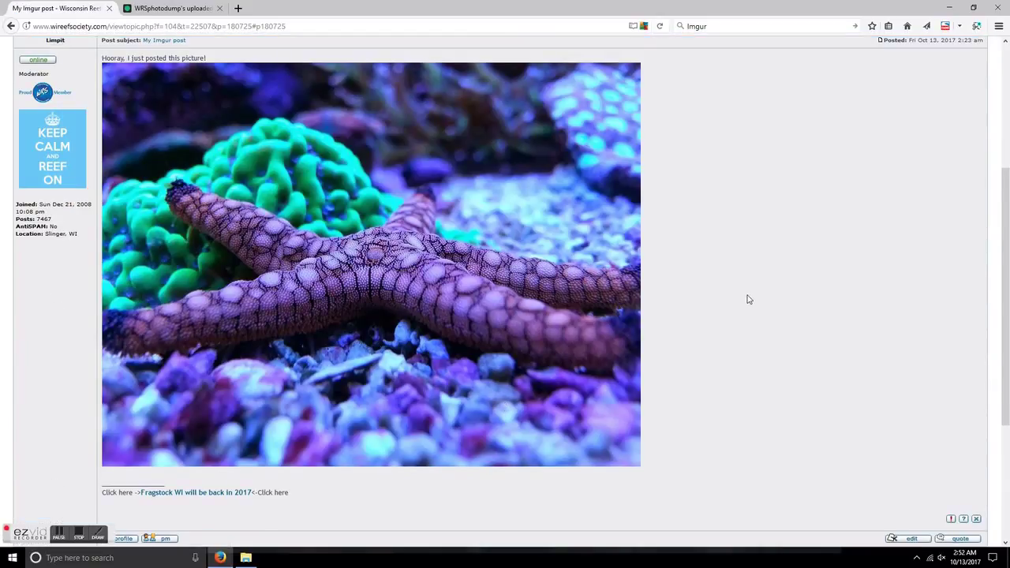
# Scroll through the saved 'My Imgur post' topic to check the embedded starfish photo
pyautogui.scroll(3, 749, 299)
pyautogui.scroll(-1, 748, 298)
pyautogui.scroll(-2, 747, 300)
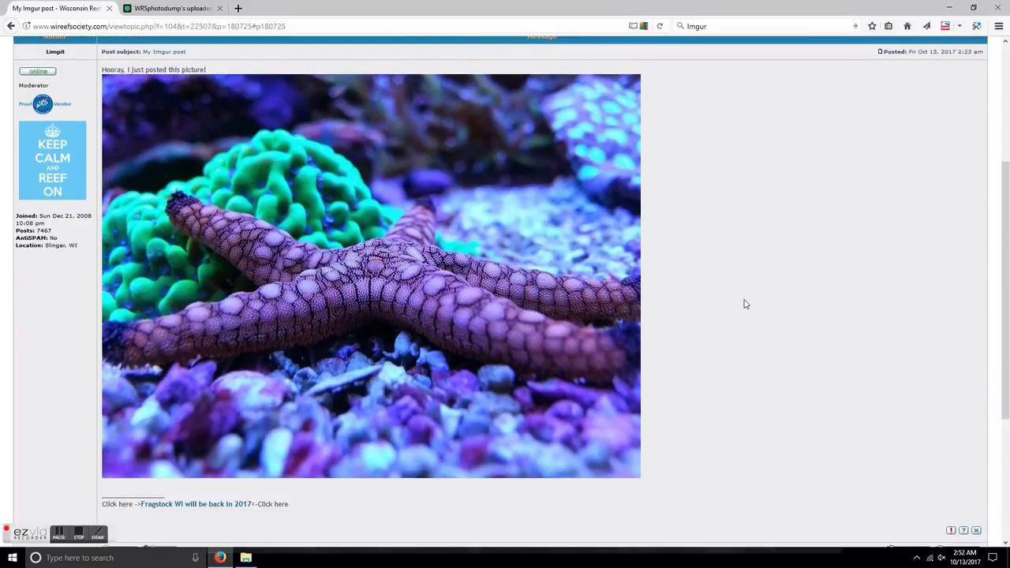
pyautogui.scroll(-2, 745, 304)
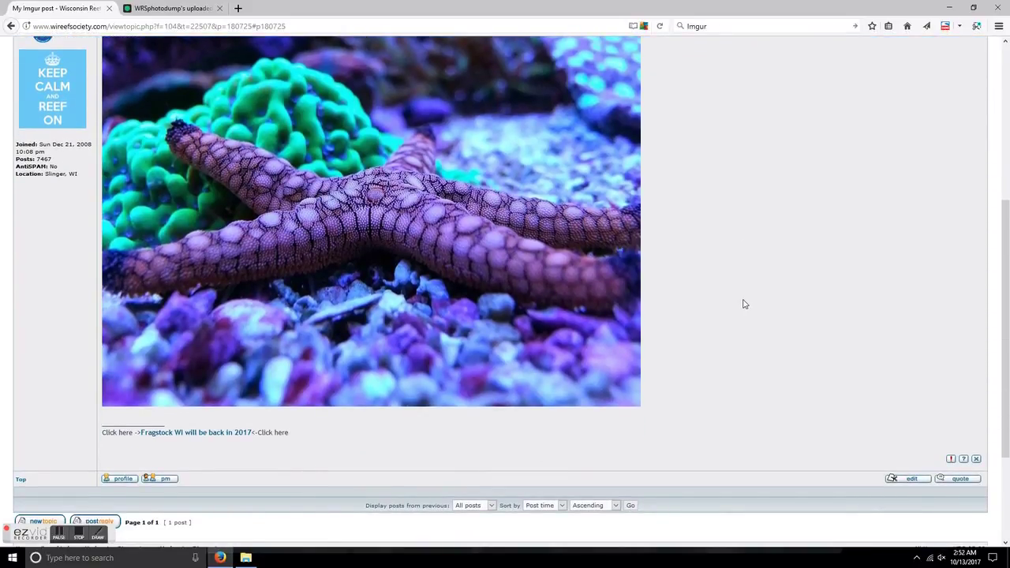
pyautogui.scroll(1, 743, 304)
pyautogui.scroll(2, 743, 304)
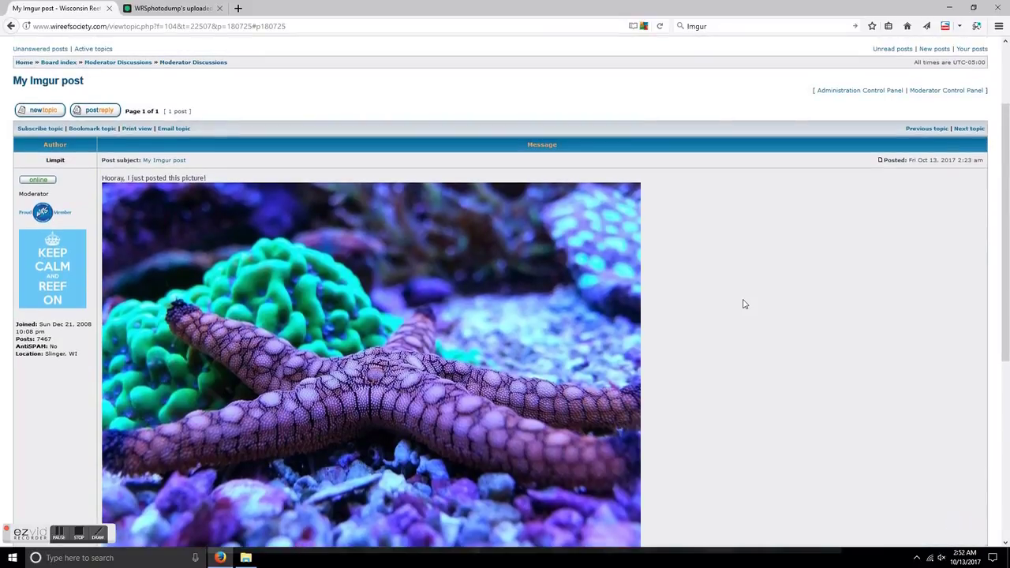
pyautogui.scroll(-1, 744, 303)
pyautogui.scroll(-1, 739, 308)
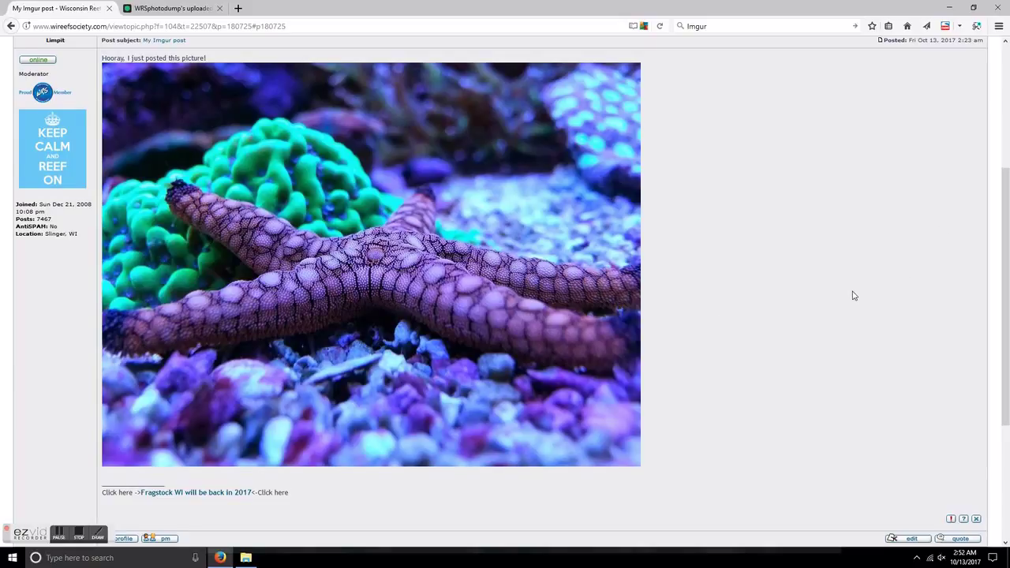
pyautogui.scroll(3, 758, 291)
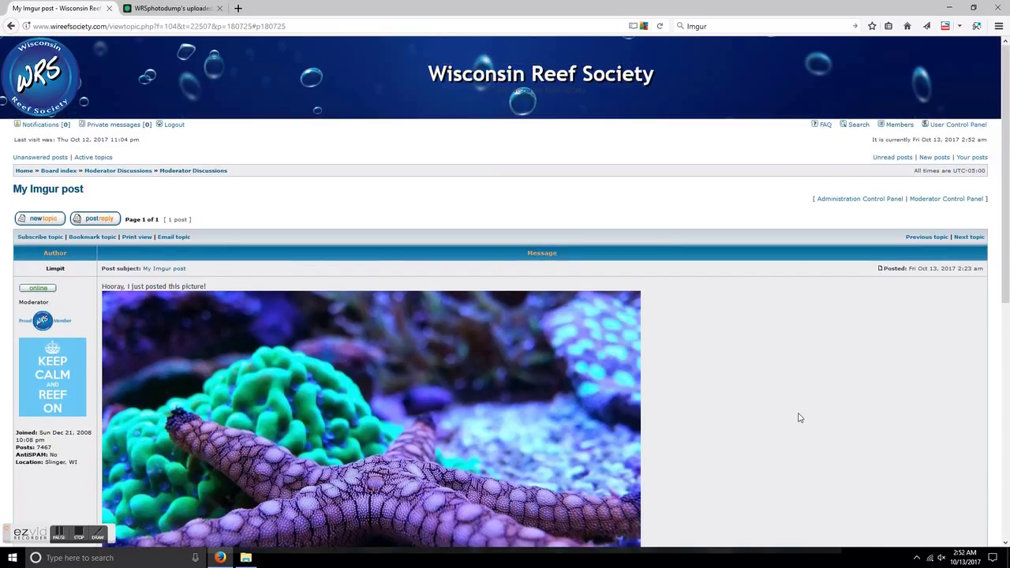
pyautogui.scroll(-3, 766, 404)
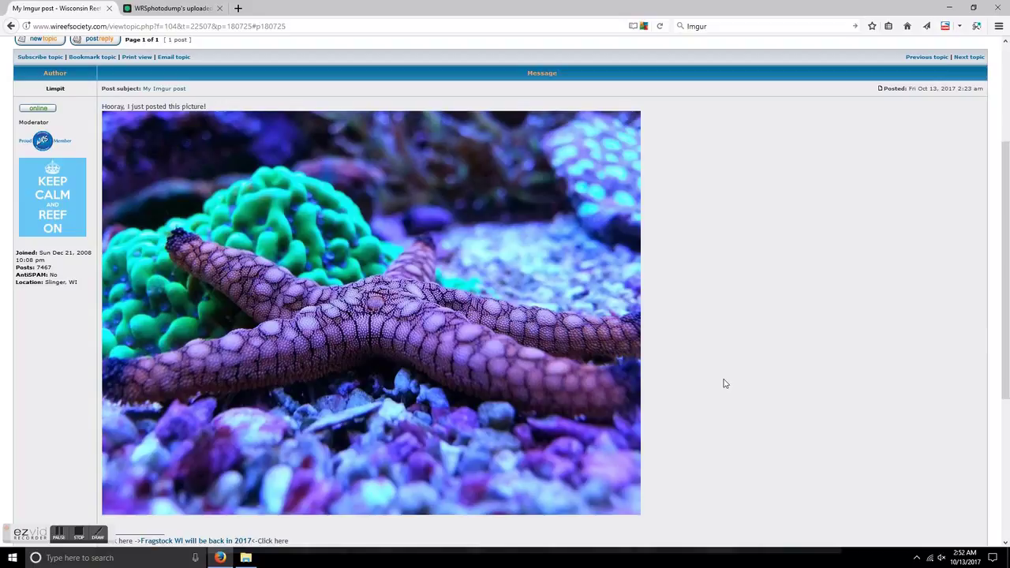
pyautogui.scroll(-3, 725, 383)
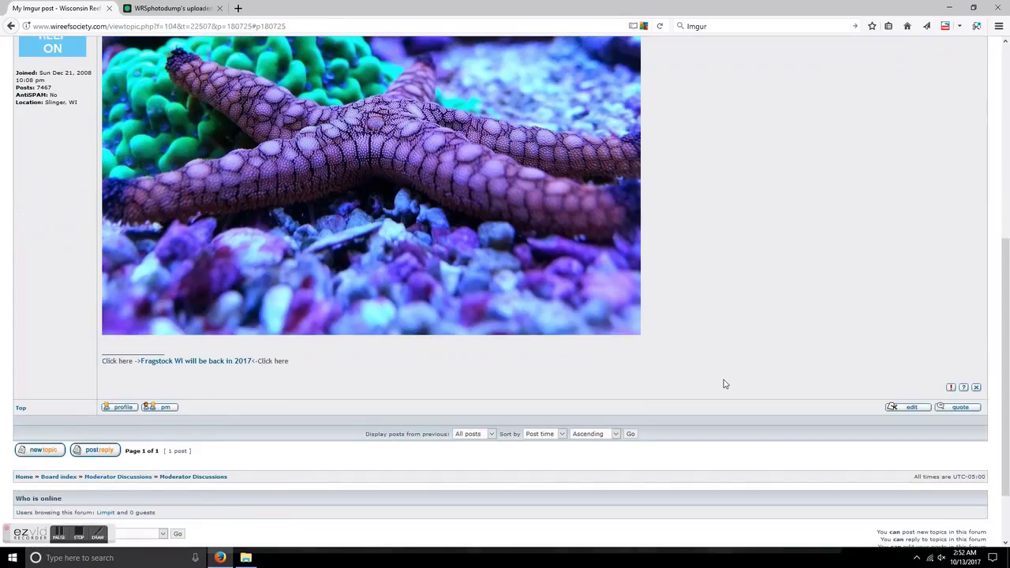
pyautogui.scroll(4, 725, 383)
pyautogui.scroll(-4, 725, 384)
pyautogui.scroll(1, 724, 383)
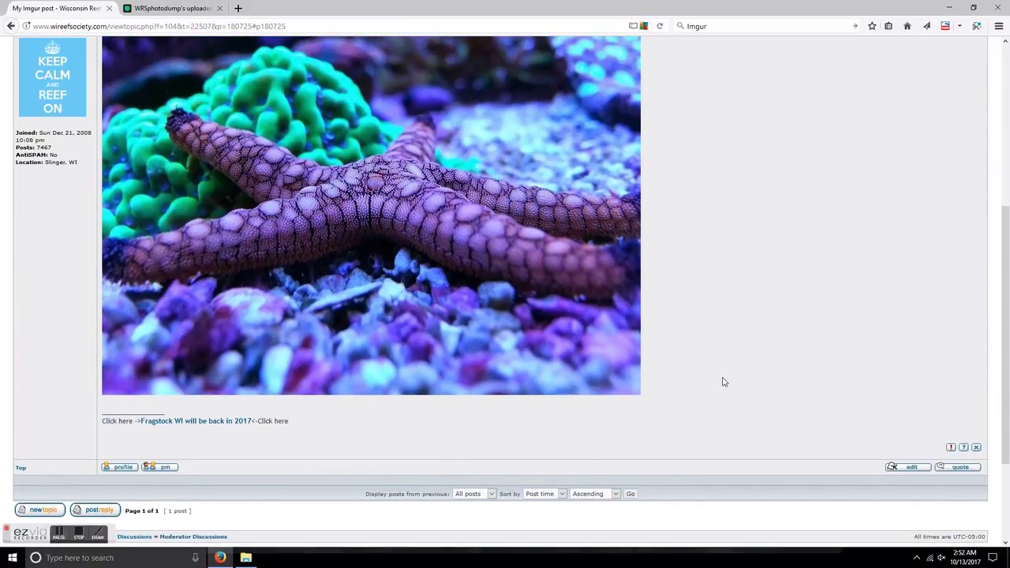
pyautogui.scroll(-2, 772, 324)
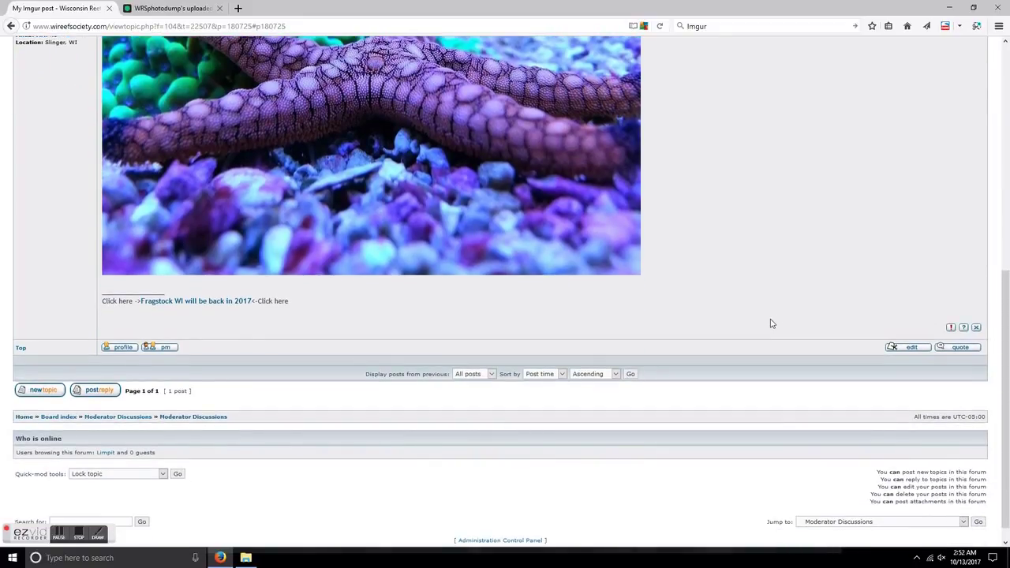